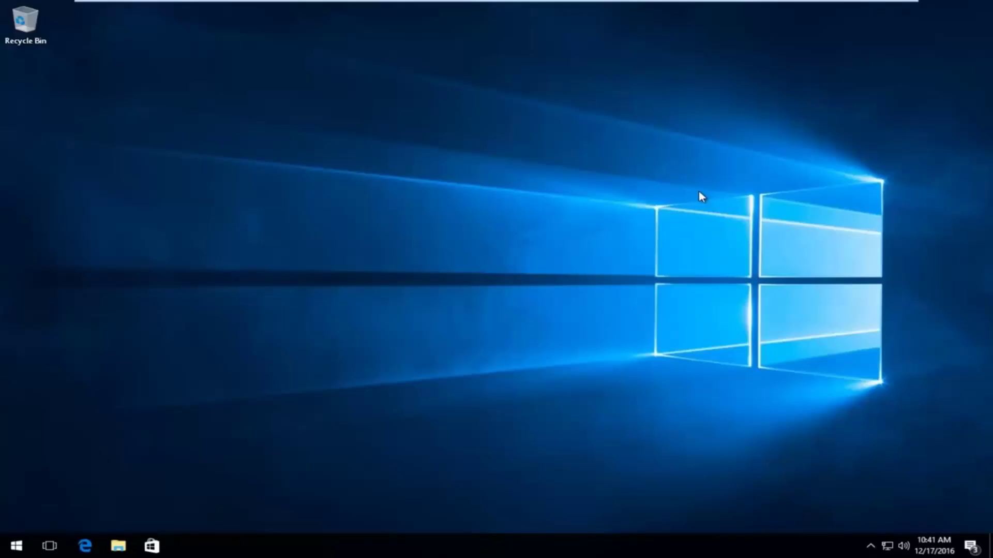
- Search the computer for "sticky notes", launch the Sticky Notes app and decline enabling insights
left_click(433, 242)
left_click(4, 549)
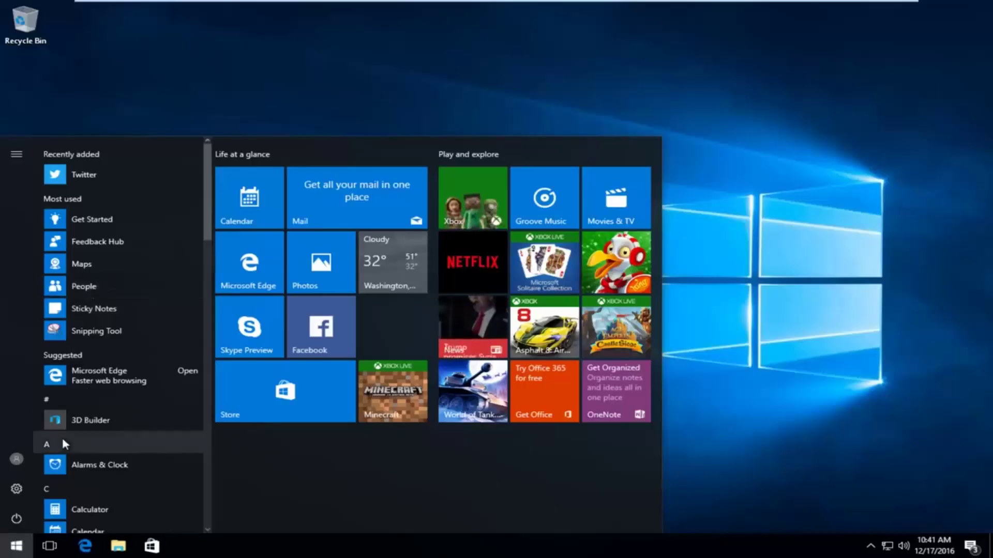
type("sticking")
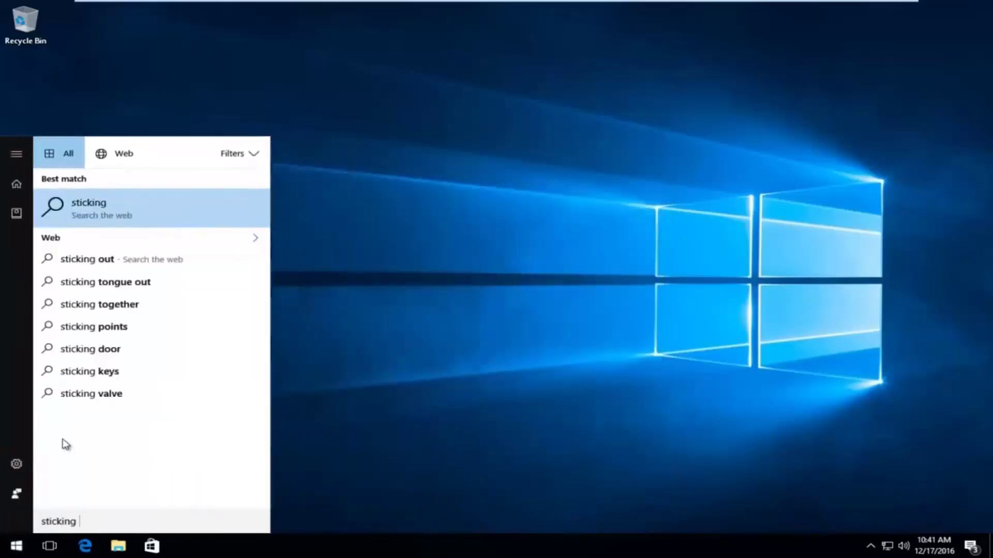
key("BackSpace")
key("BackSpace")
key("BackSpace")
key("BackSpace")
key("BackSpace")
type("y note")
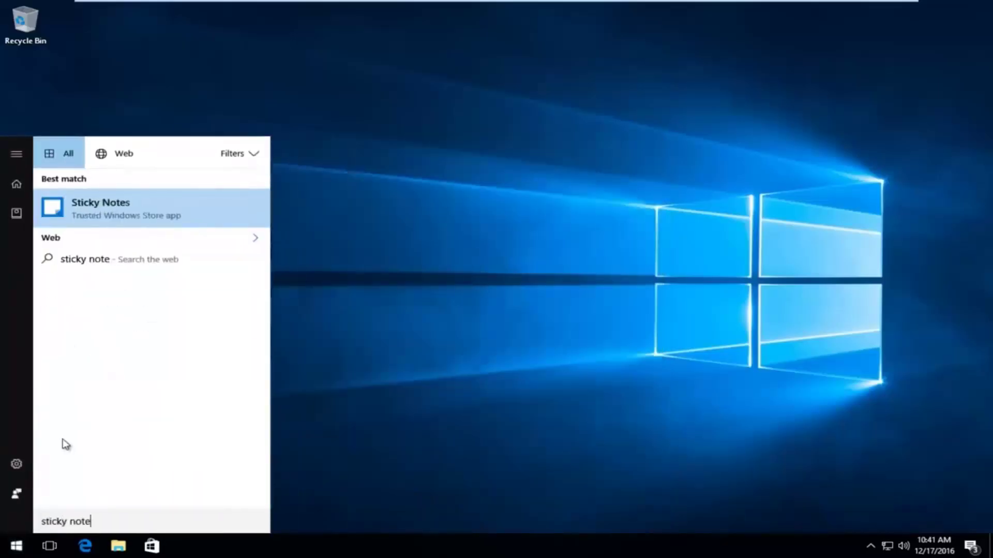
type("s")
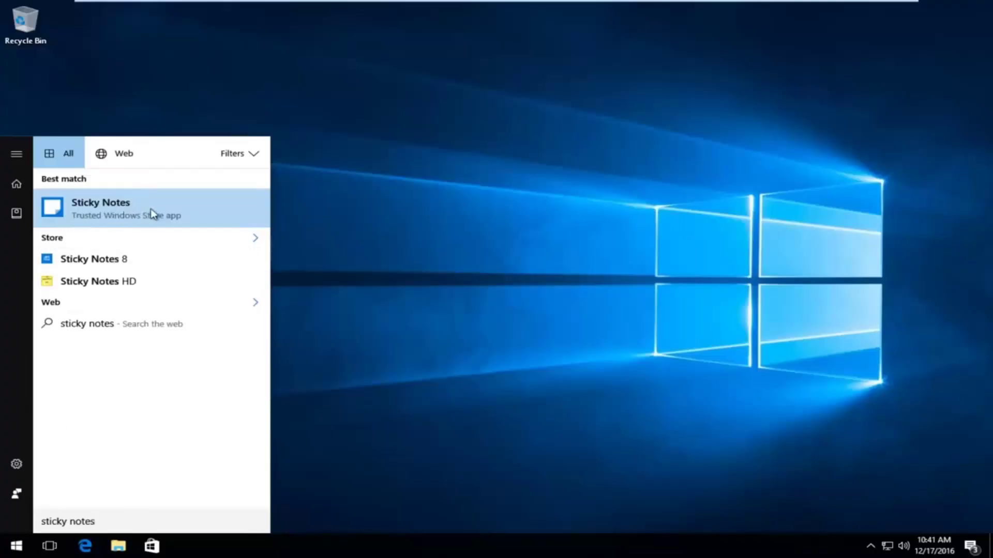
left_click(130, 211)
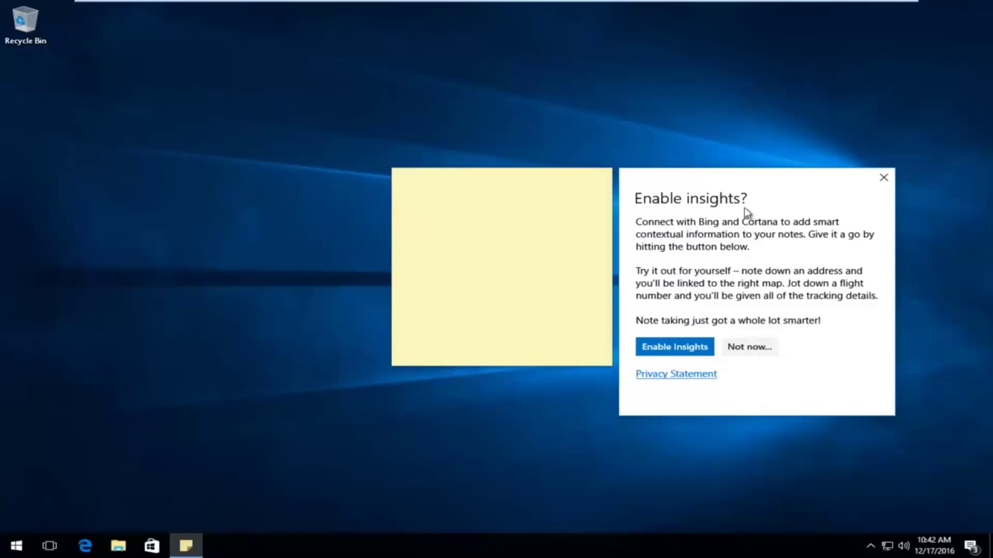
left_click(758, 347)
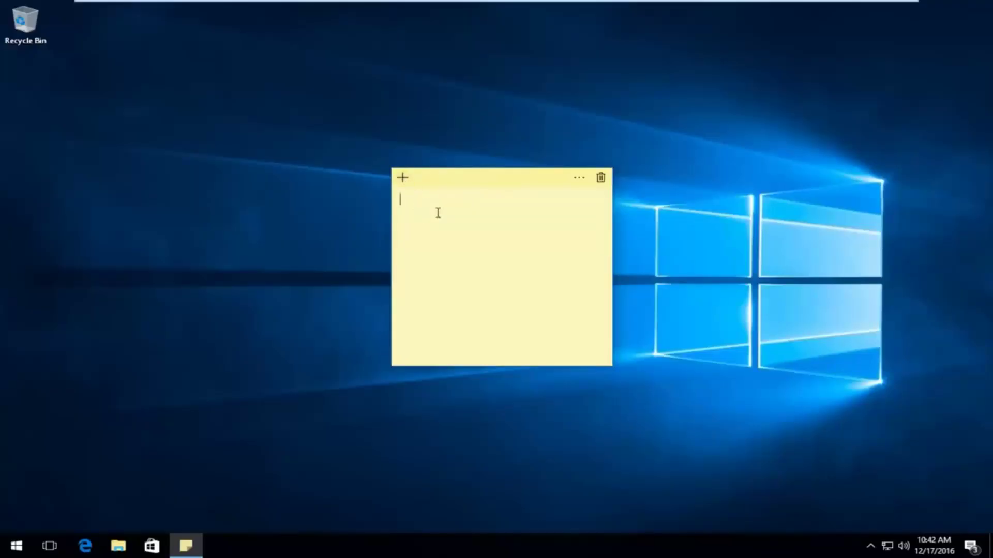
- Write "Make videos" in the first note and add a second blank note
type("Make videos")
left_click(402, 179)
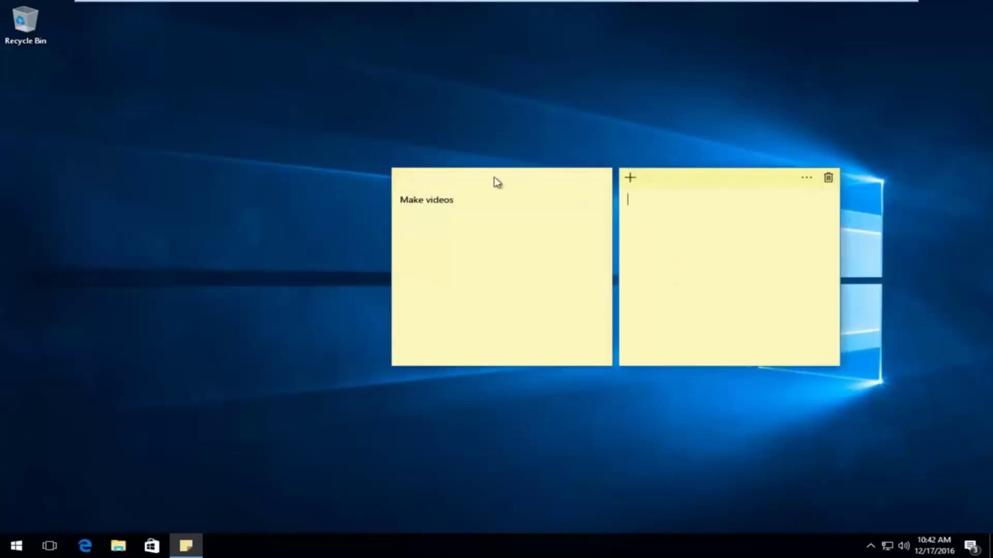
- Move the "Make videos" note to the desktop's upper-right corner and the blank note left toward the middle
left_click_drag(488, 179, 846, 27)
left_click(656, 204)
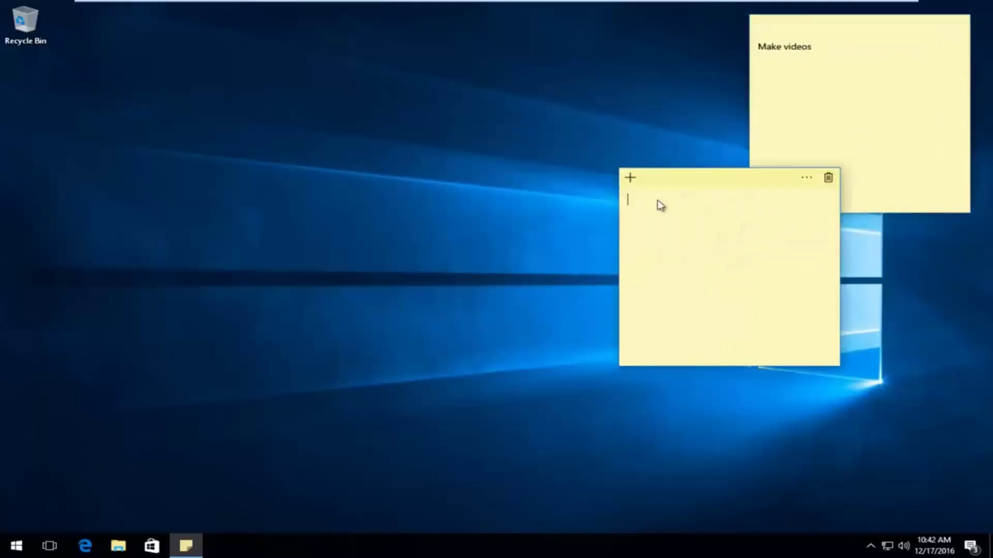
left_click_drag(747, 175, 436, 186)
left_click(420, 200)
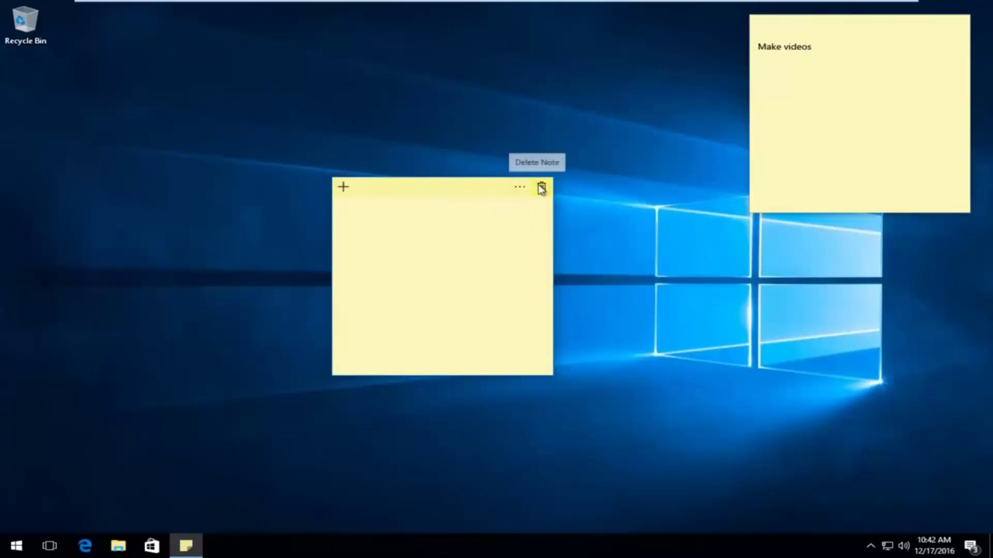
- Try green and blue as the blank note's colour and settle on purple
left_click(523, 190)
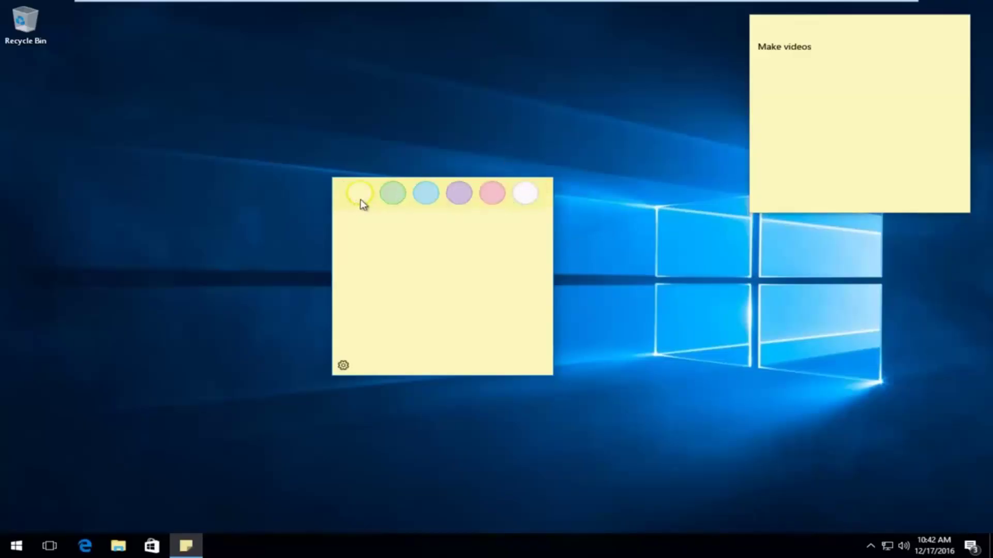
left_click(395, 198)
left_click(427, 195)
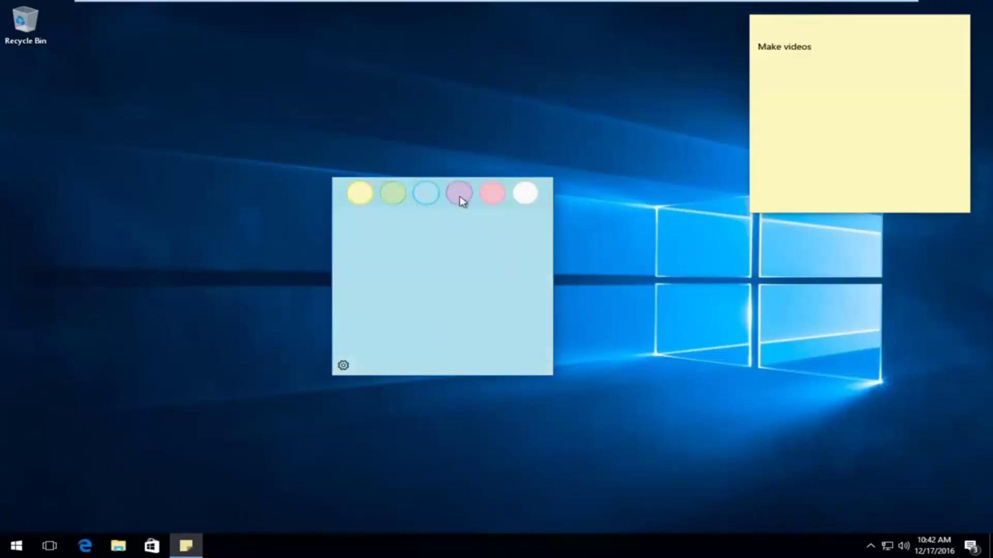
left_click(459, 196)
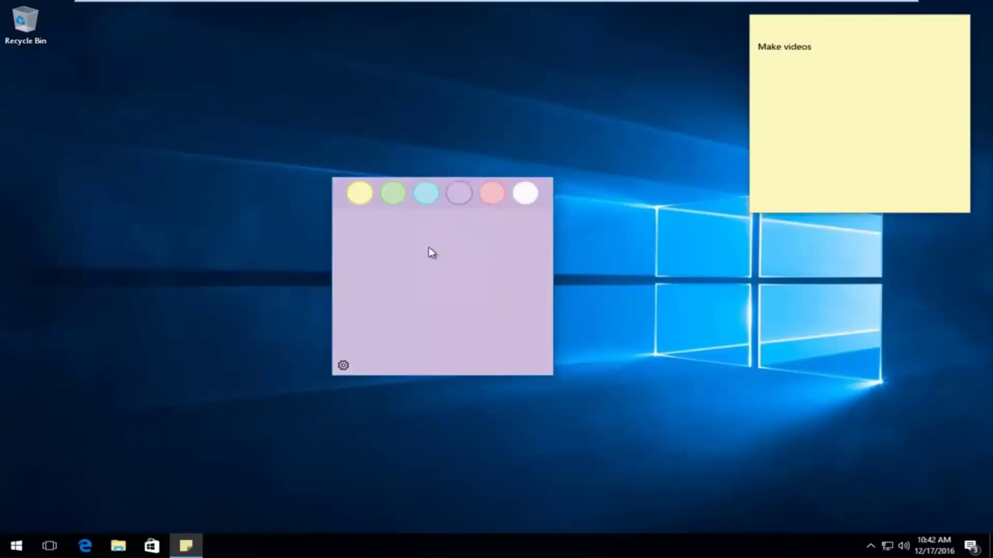
- Turn off sending application usage statistics in the Sticky Notes settings and delete the blank purple note
left_click(343, 365)
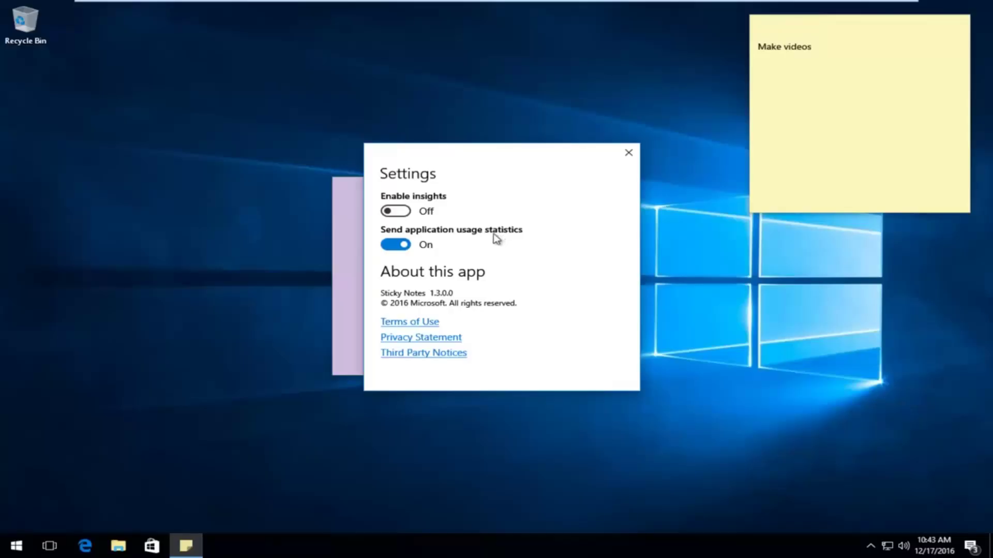
left_click(391, 247)
left_click(630, 152)
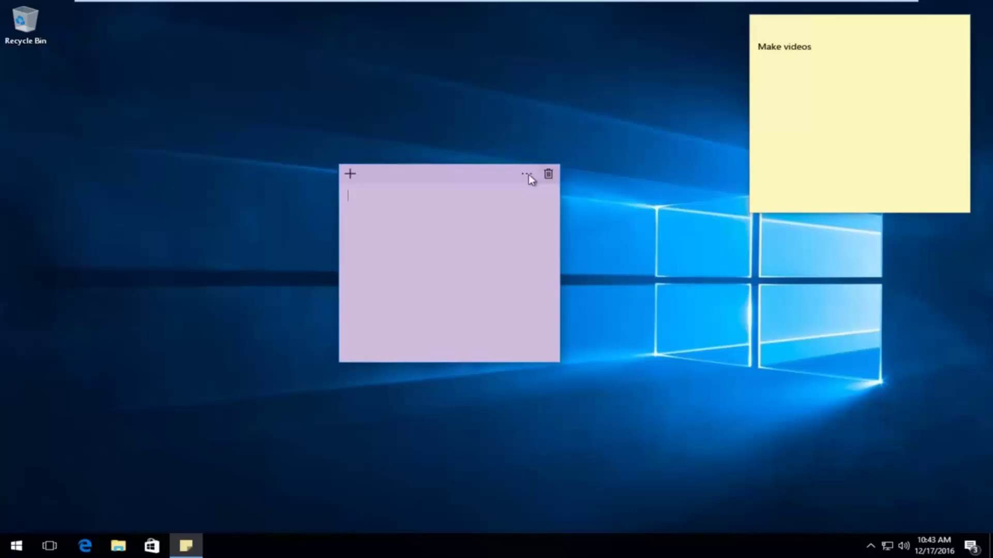
left_click(549, 174)
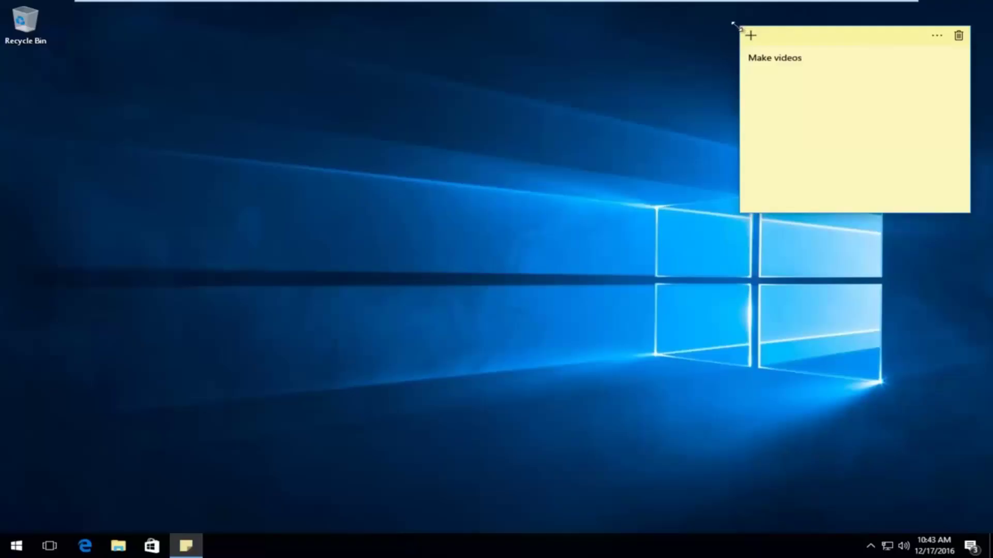
- Shrink the "Make videos" note to a small rectangle and move it up into the desktop's upper-right corner
left_click_drag(734, 24, 905, 230)
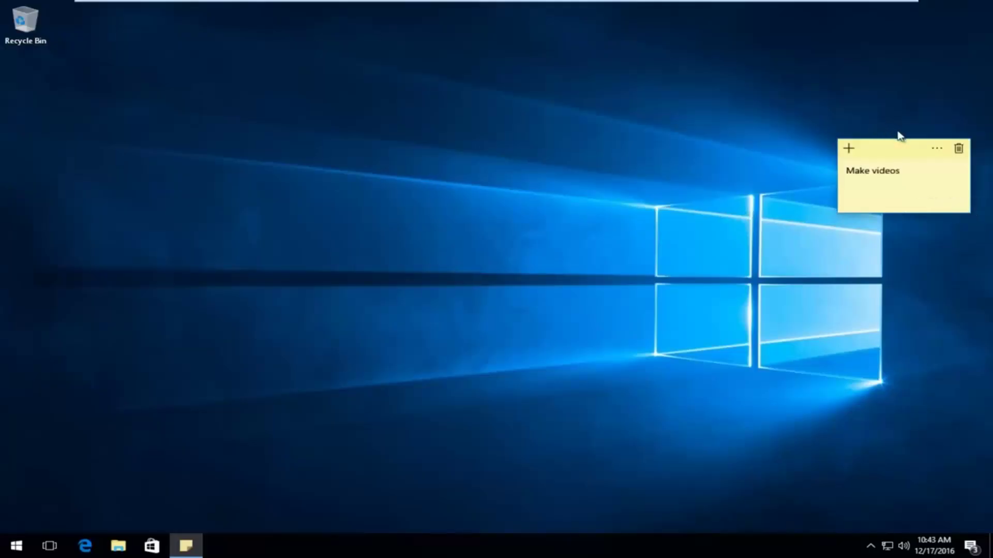
left_click_drag(899, 143, 905, 30)
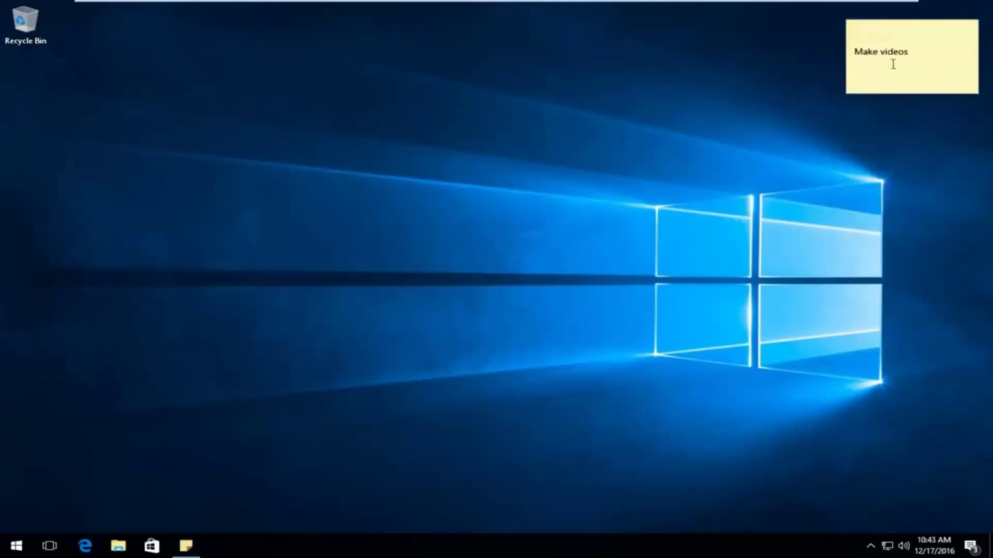
- Add another blank note from the "Make videos" note and delete that blank note again
left_click(859, 29)
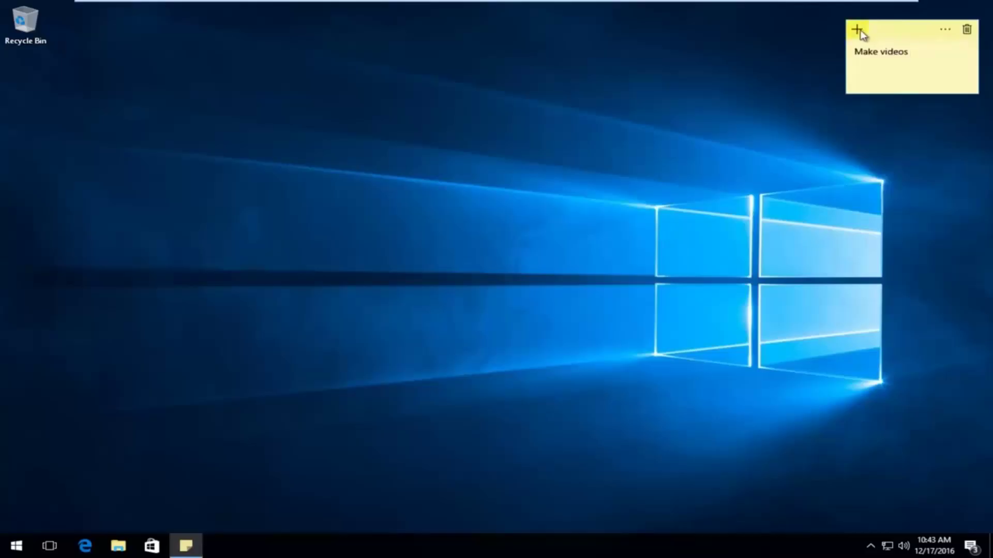
left_click(857, 30)
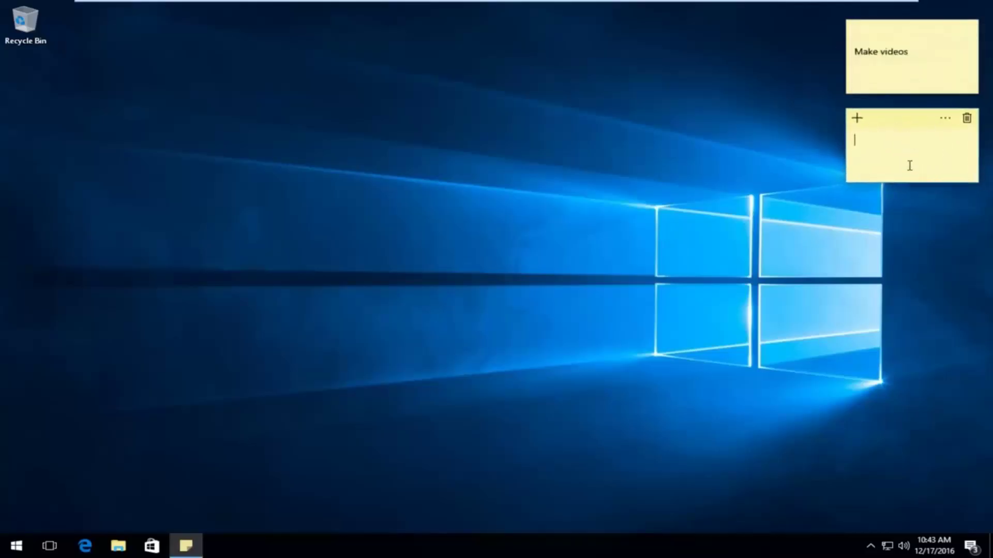
left_click(967, 120)
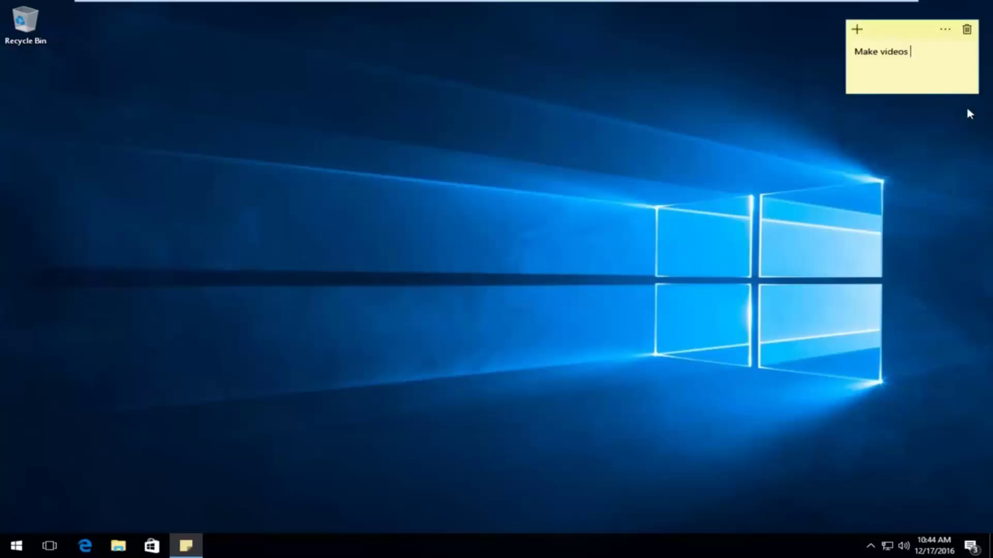
- Delete the "Make videos" note and confirm its deletion
left_click(967, 30)
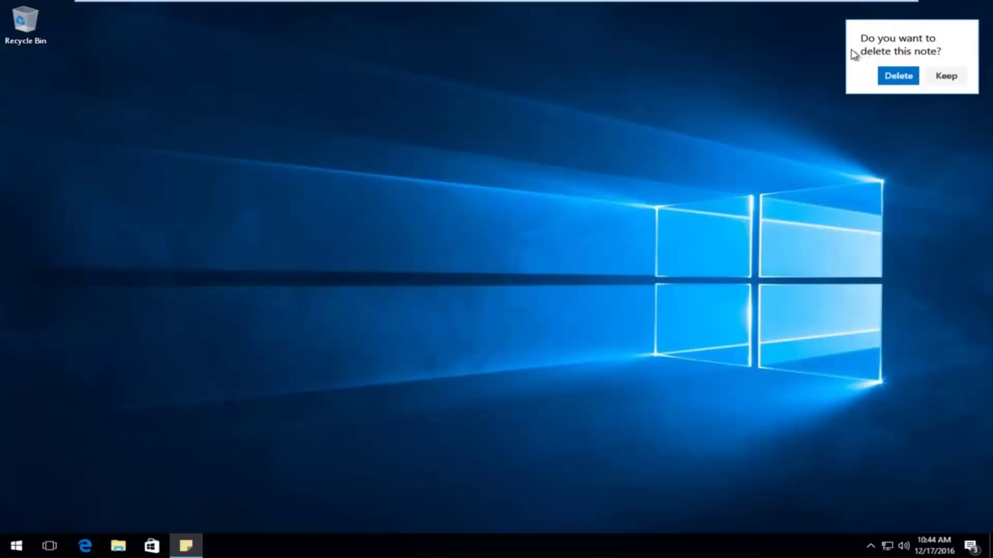
left_click(891, 81)
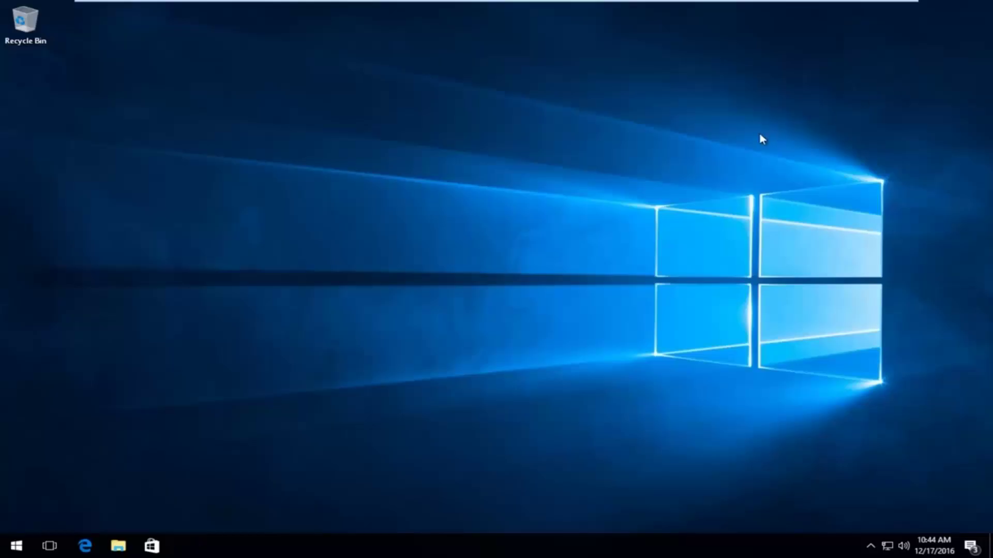